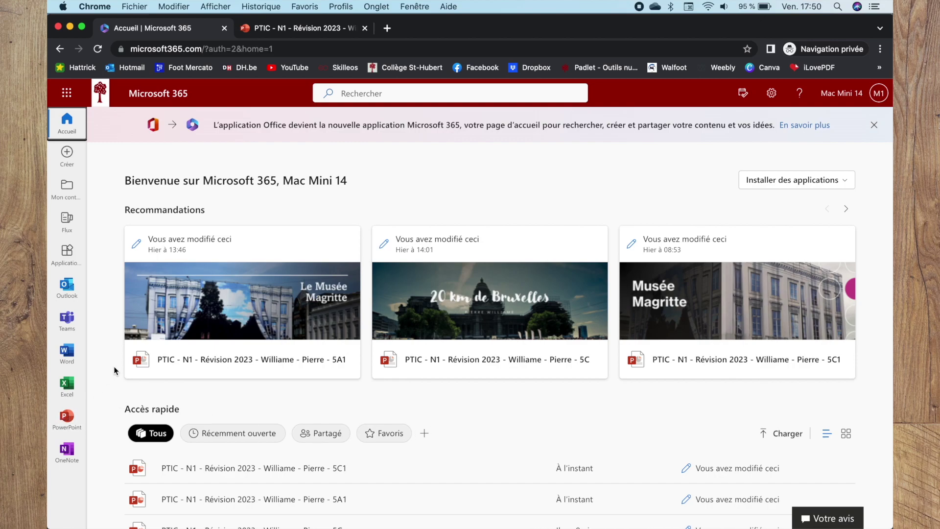
- Switch to the open Musée Magritte presentation and look through its slides, ending on the title slide
left_click(64, 423)
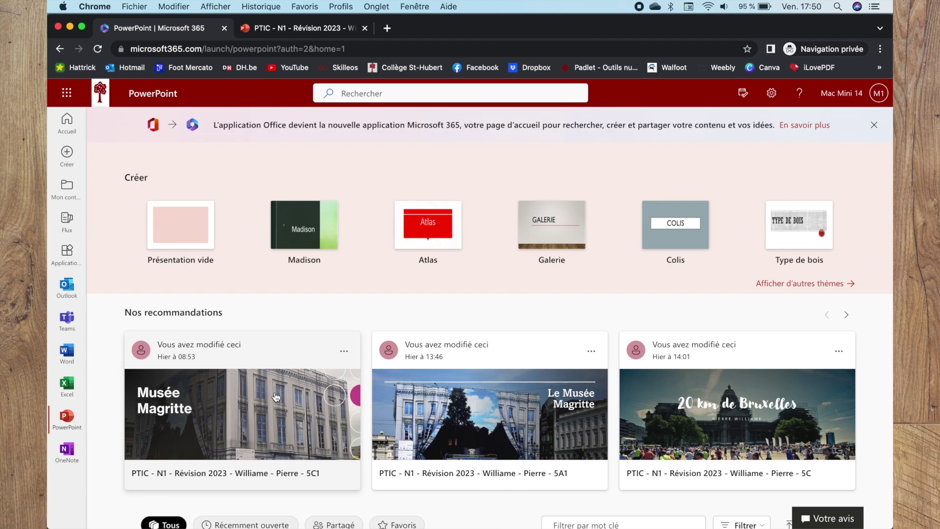
left_click(298, 30)
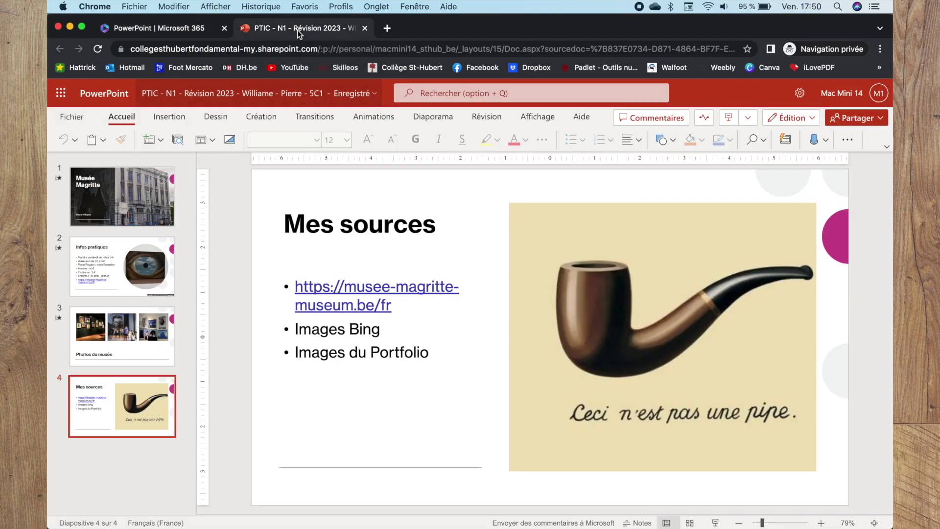
left_click(130, 194)
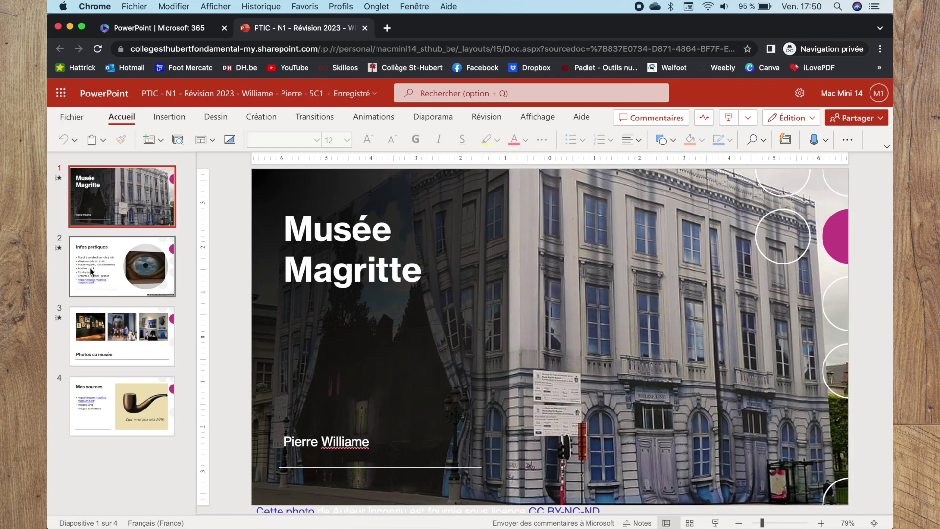
left_click(104, 258)
left_click(100, 329)
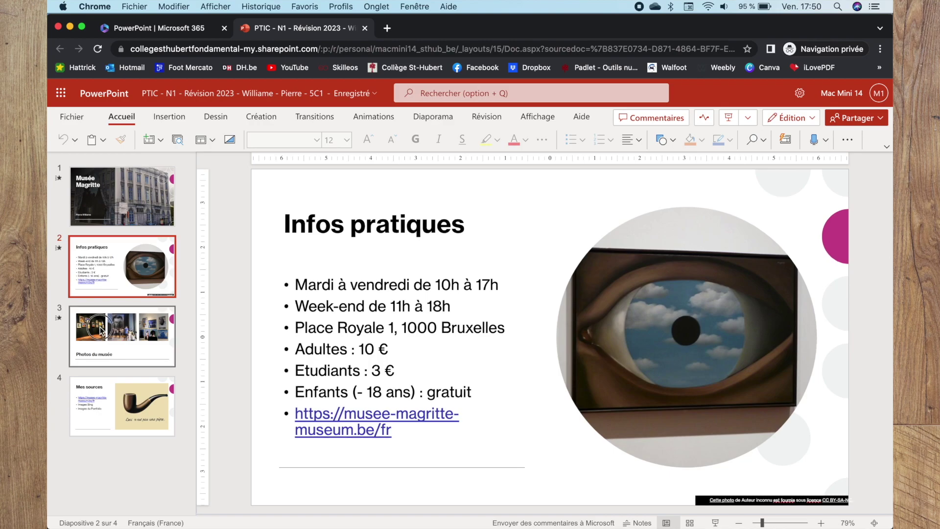
left_click(103, 404)
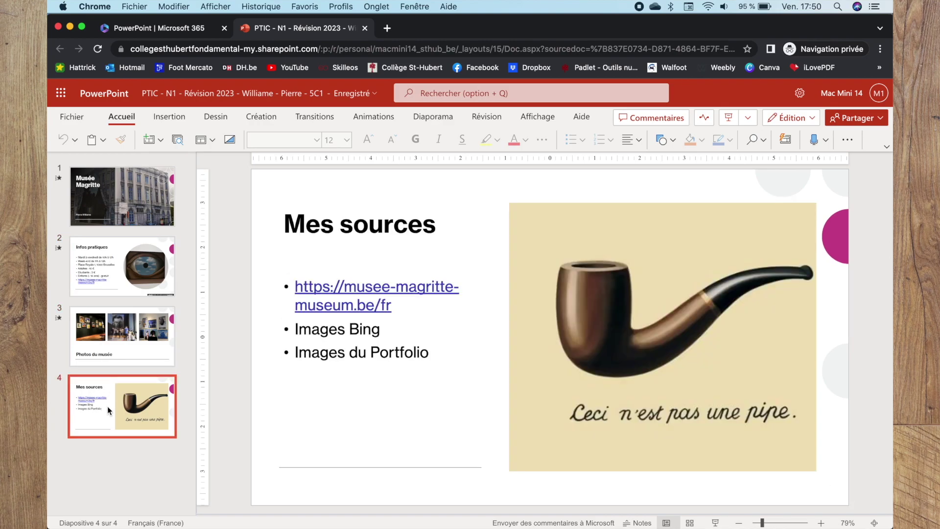
left_click(139, 287)
left_click(135, 195)
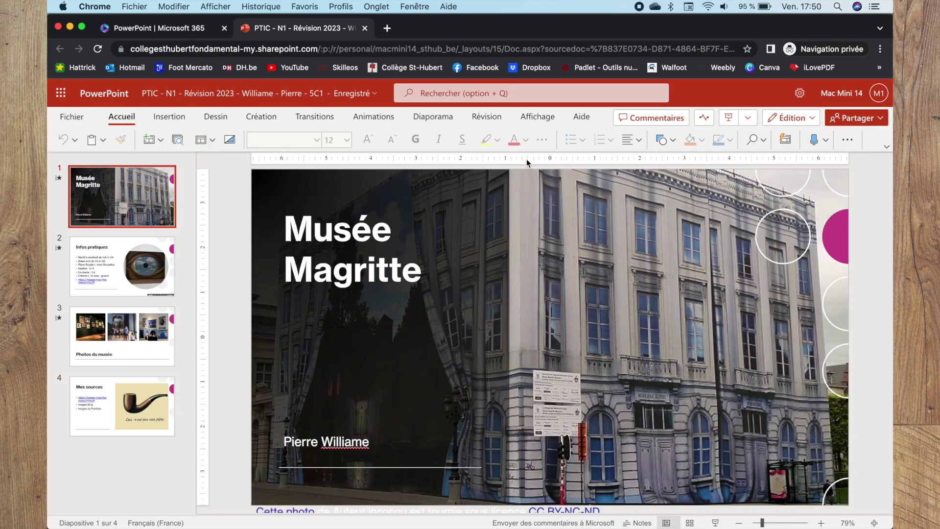
- Open the presentation's sharing dialog, check the edit permission options and add the teacher as the link's recipient
left_click(880, 120)
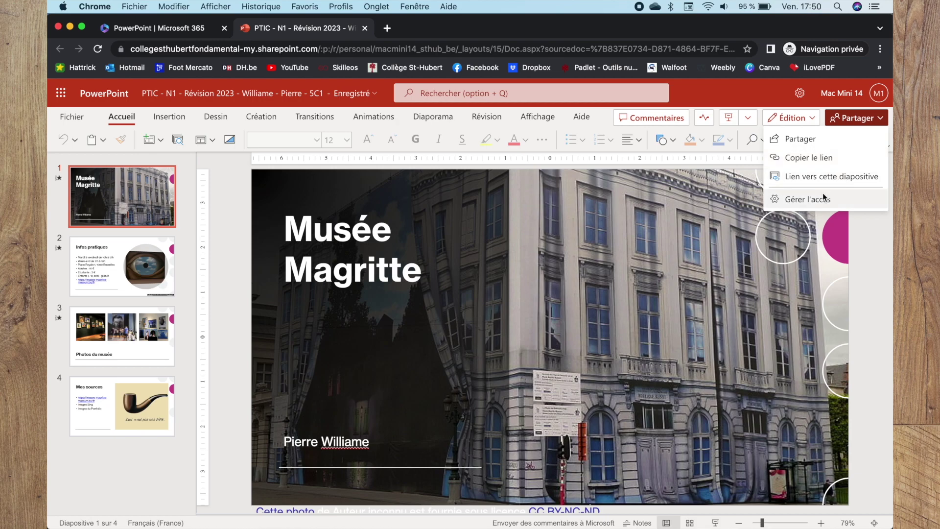
left_click(810, 139)
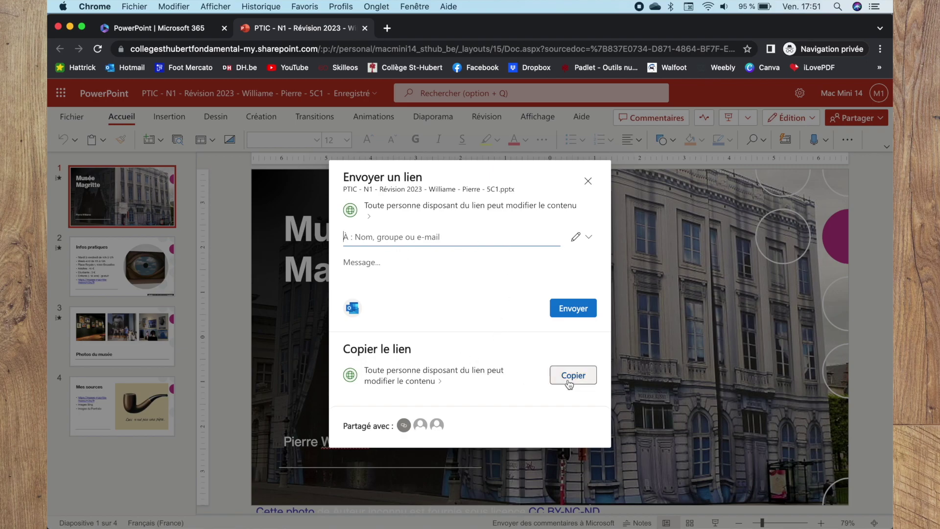
left_click(588, 239)
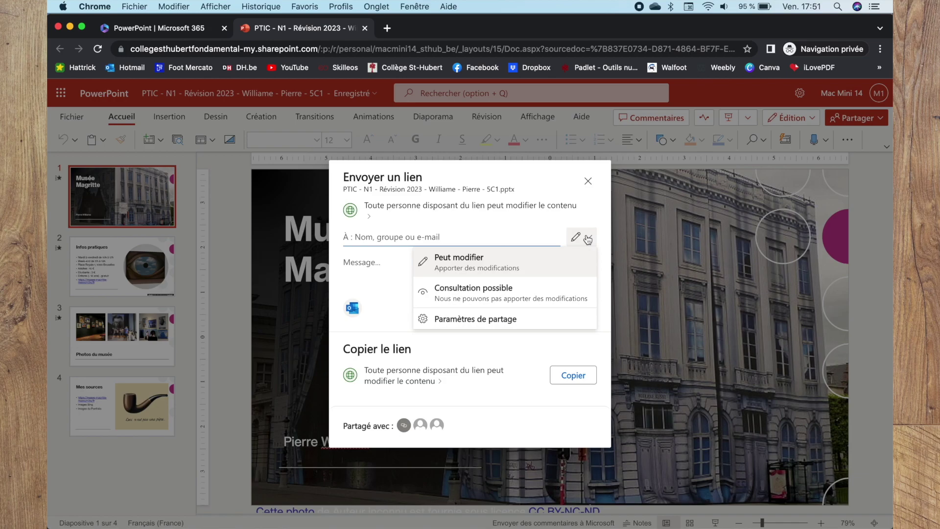
left_click(588, 238)
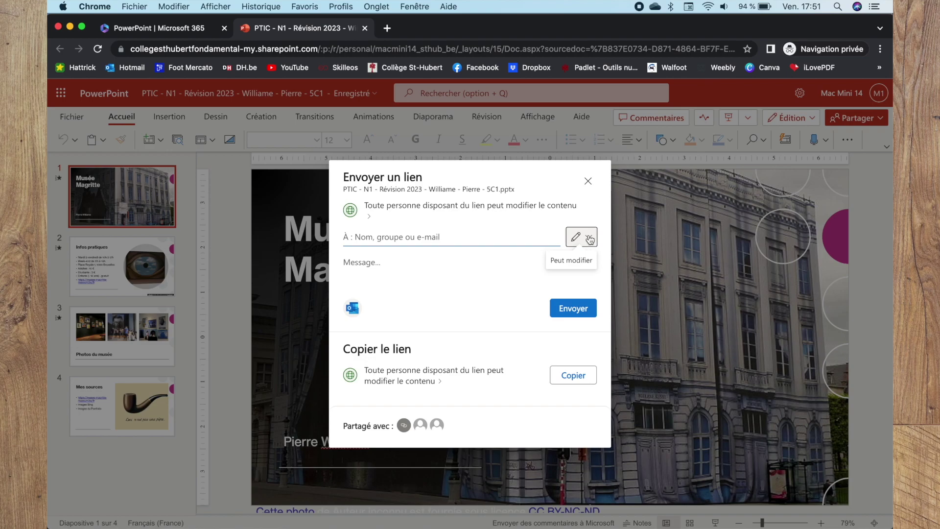
left_click(461, 235)
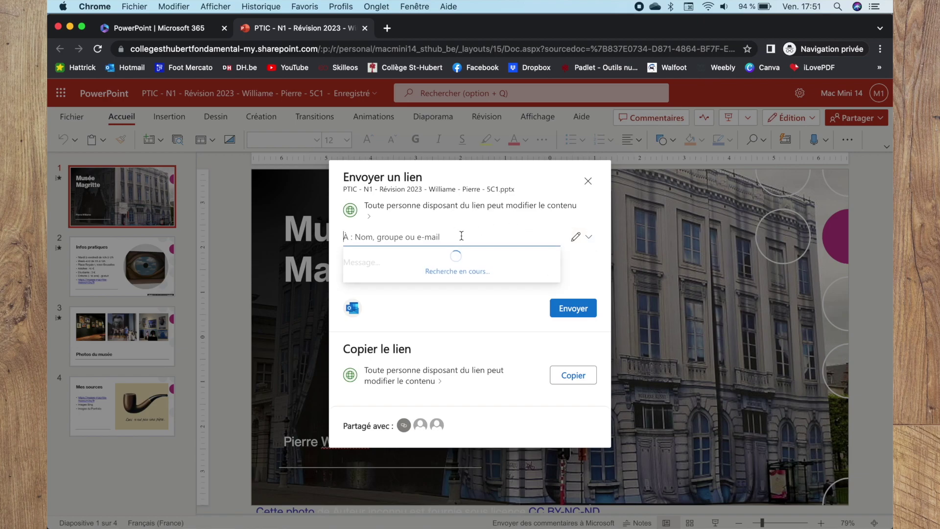
type("wil")
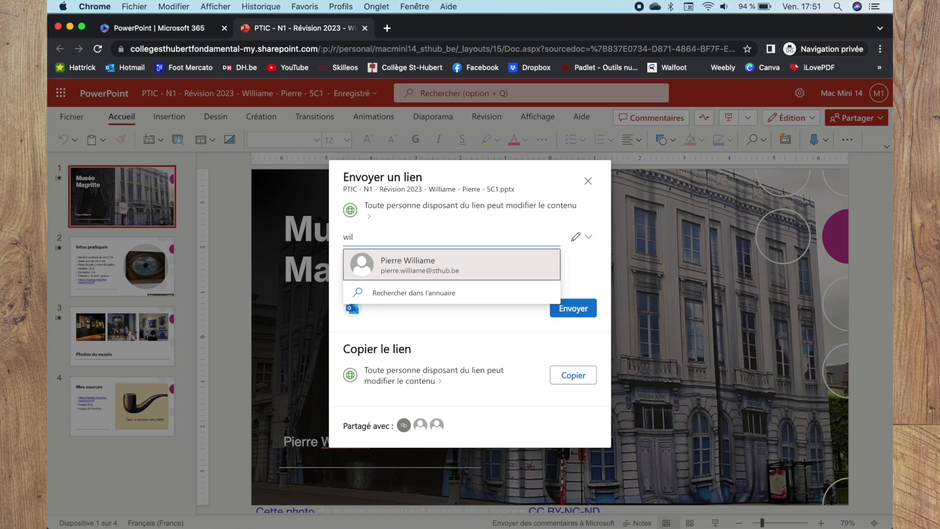
left_click(361, 262)
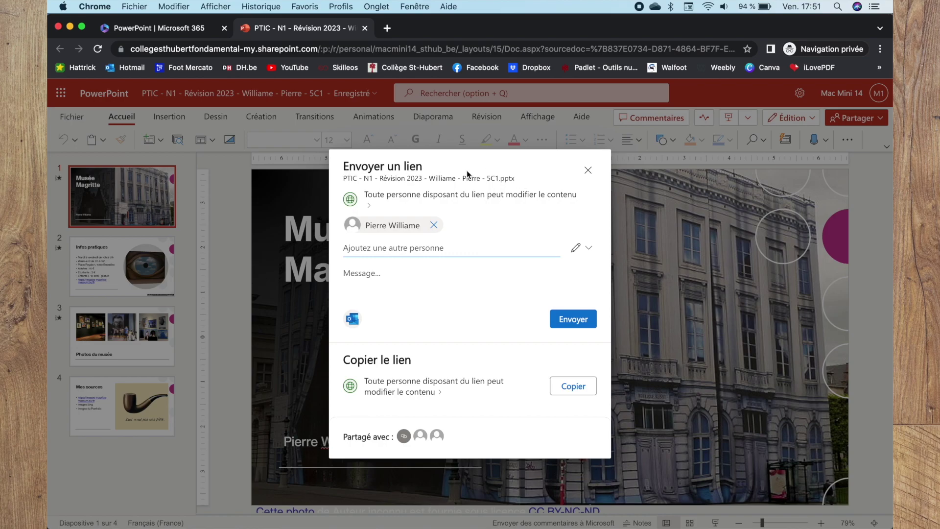
- Send the link with the message "Bonjour Monsieur, J'ai fini ma révision. Un excellent week-end.", signed with the sender's first name
left_click(361, 273)
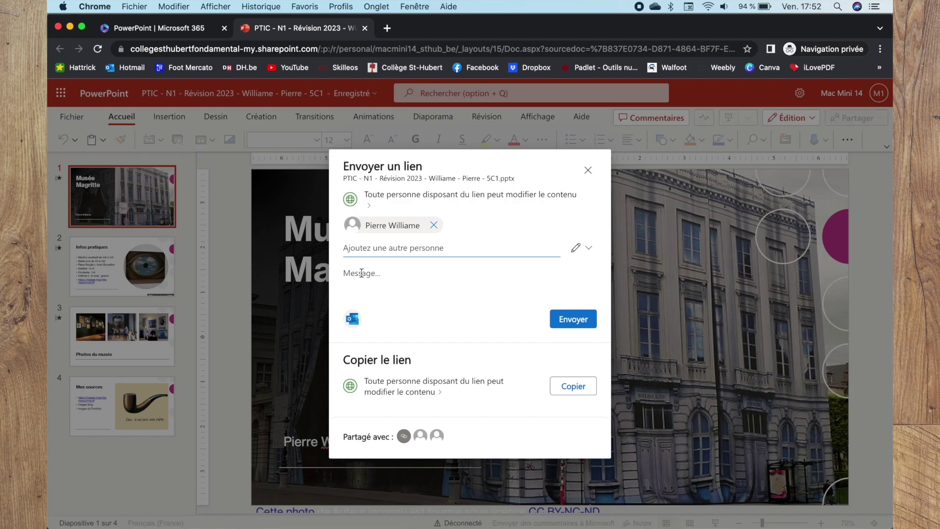
type("Bonjour Monsieur,")
key("Return")
type("J'ai fi")
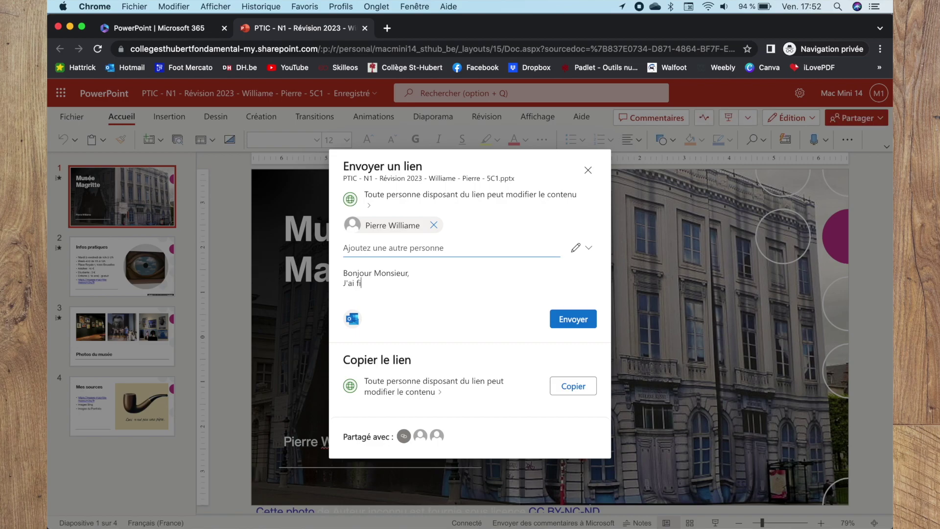
type("ni ma révision.")
key("Return")
type("Un ex")
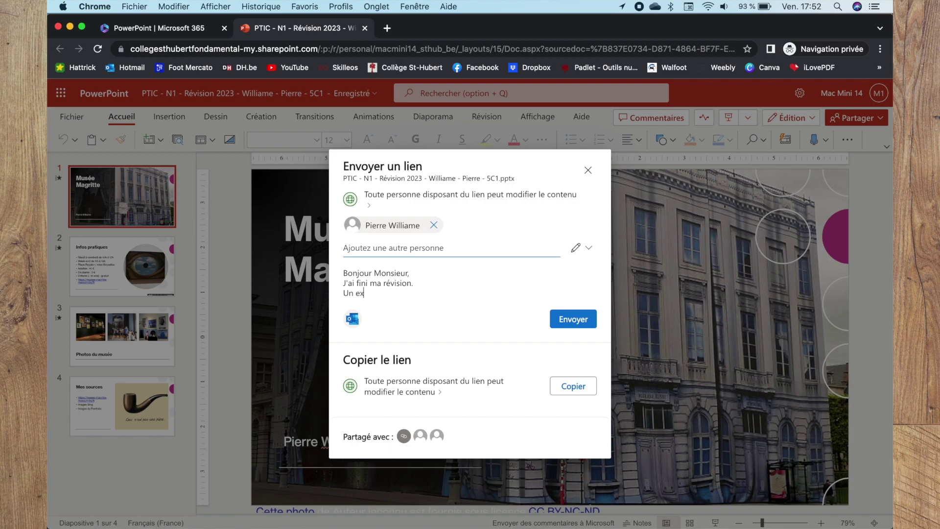
type("cellent week-end.")
key("Return")
type("Pierre")
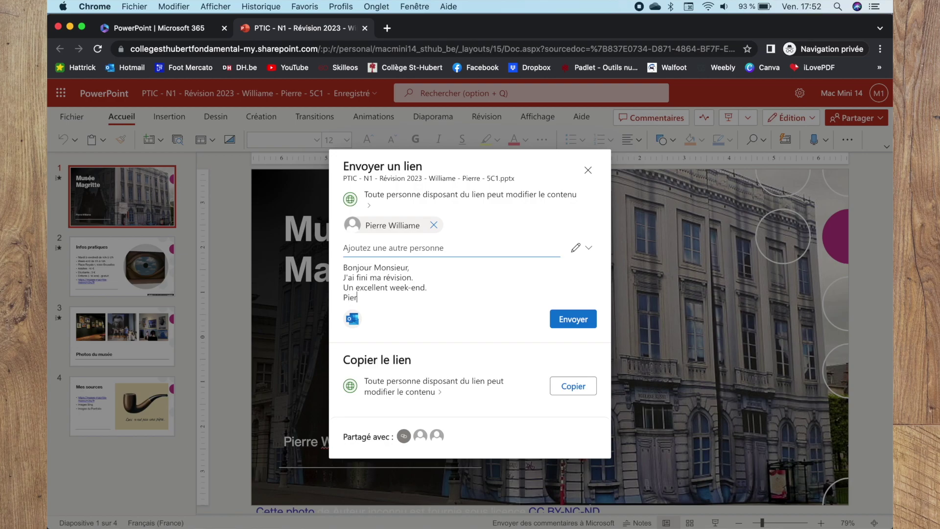
left_click(412, 278)
type(".")
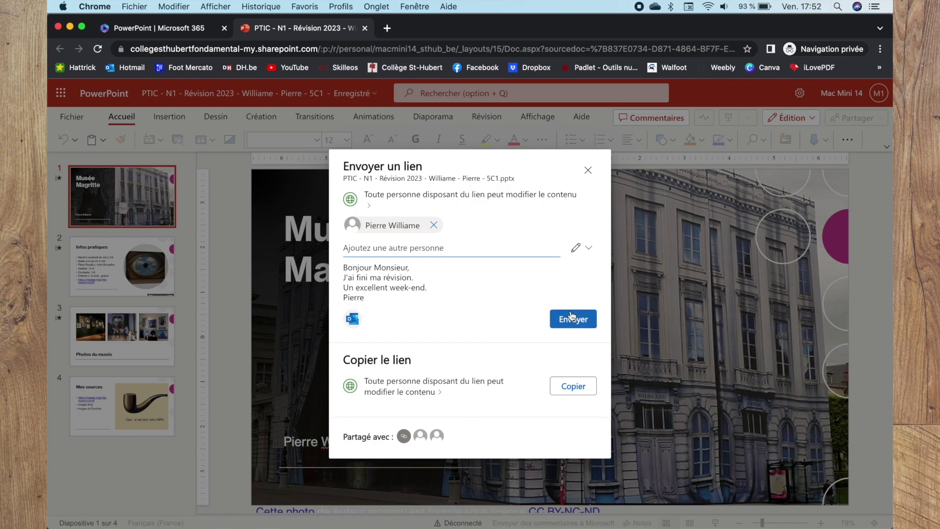
left_click(571, 317)
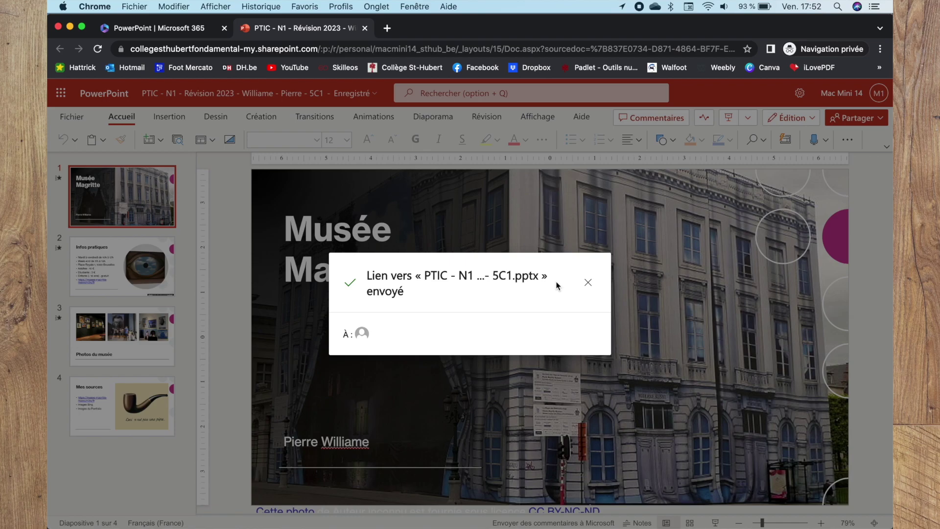
left_click(587, 283)
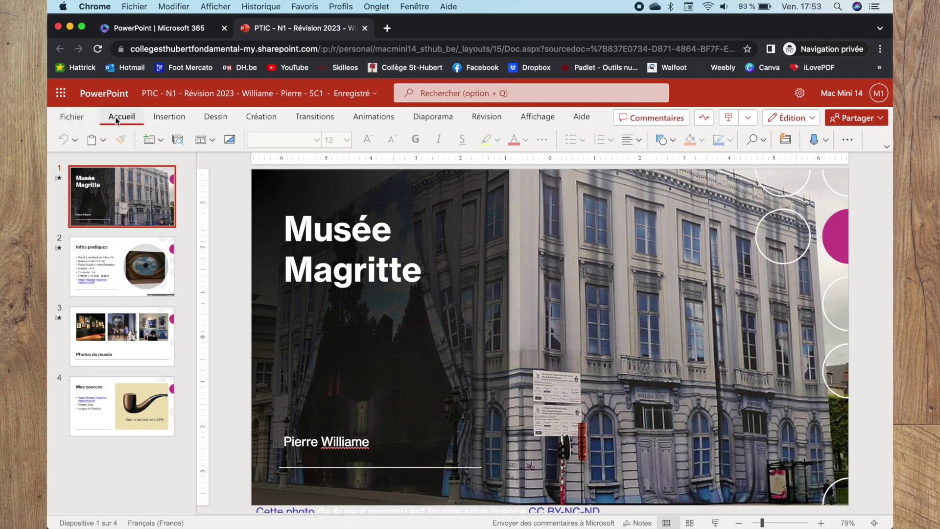
- Download a copy of the presentation to the computer as a PowerPoint file
left_click(68, 119)
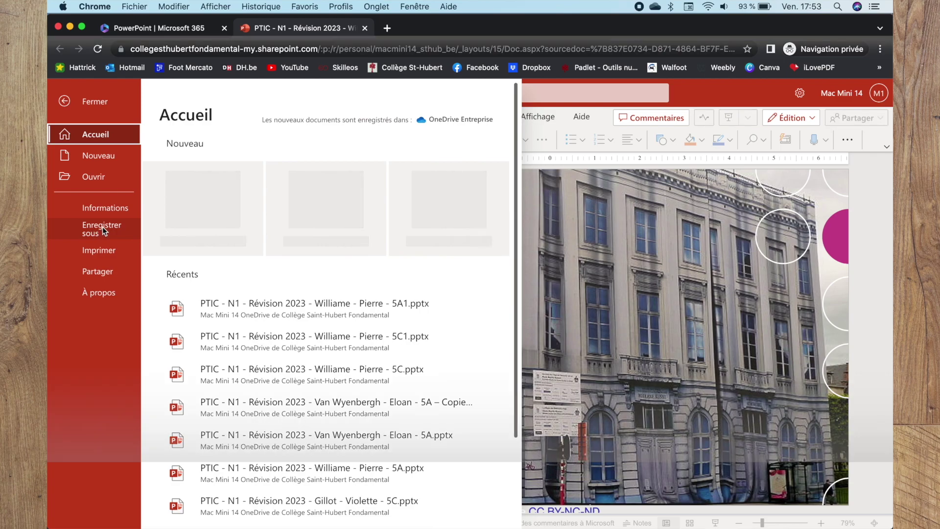
left_click(102, 227)
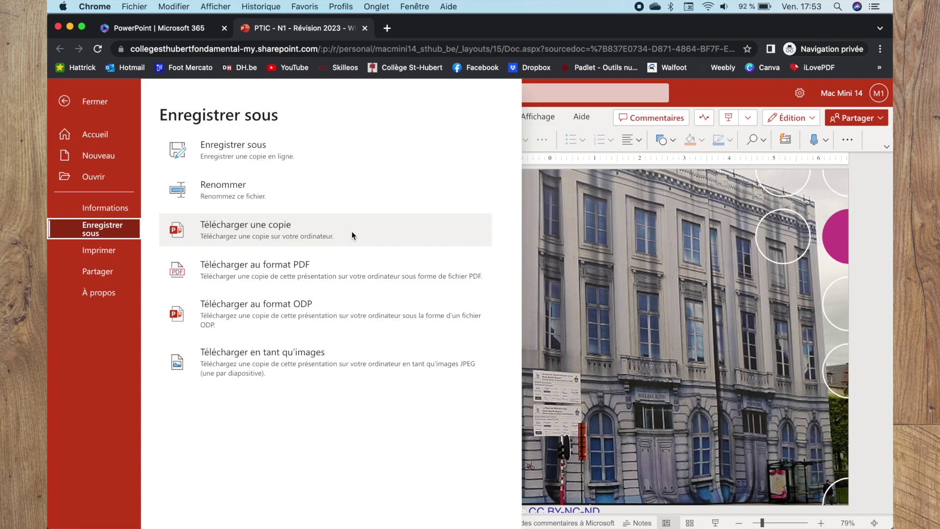
left_click(318, 231)
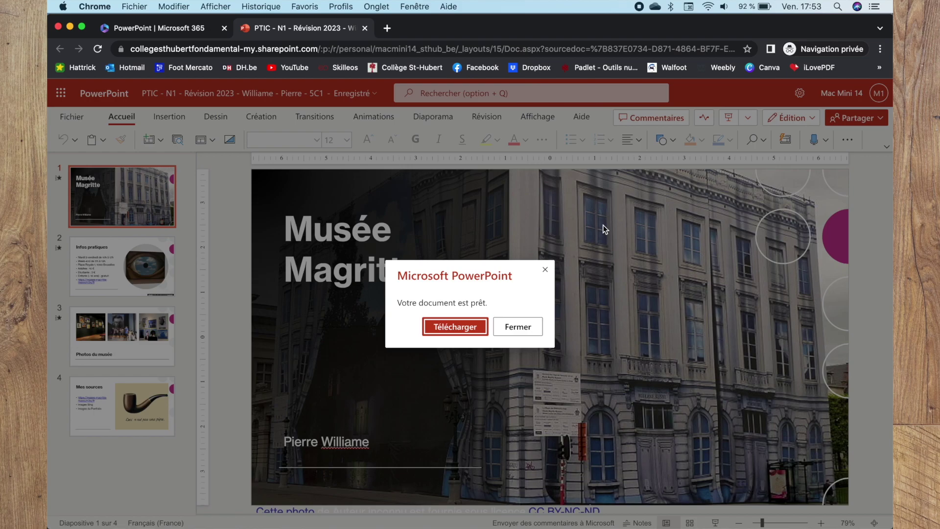
left_click(463, 328)
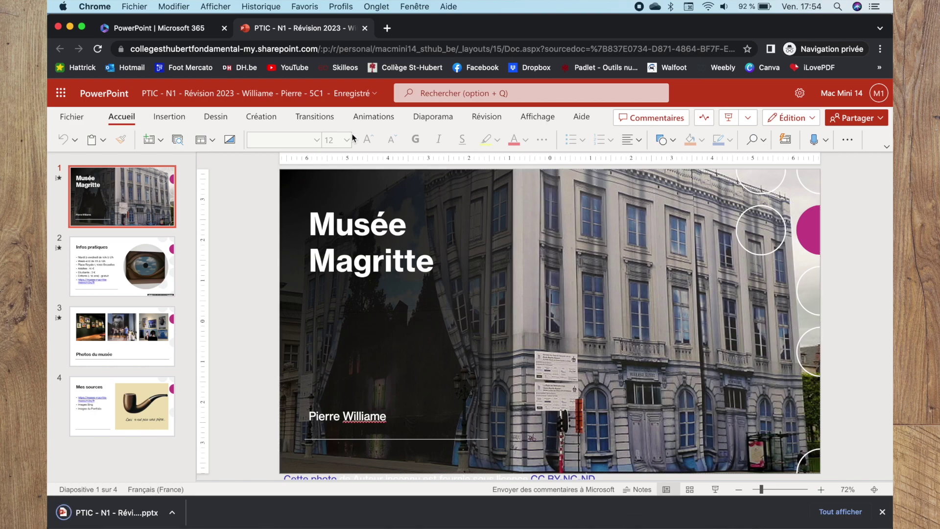
- Minimize the browser window and create a new folder on the desktop
left_click(70, 27)
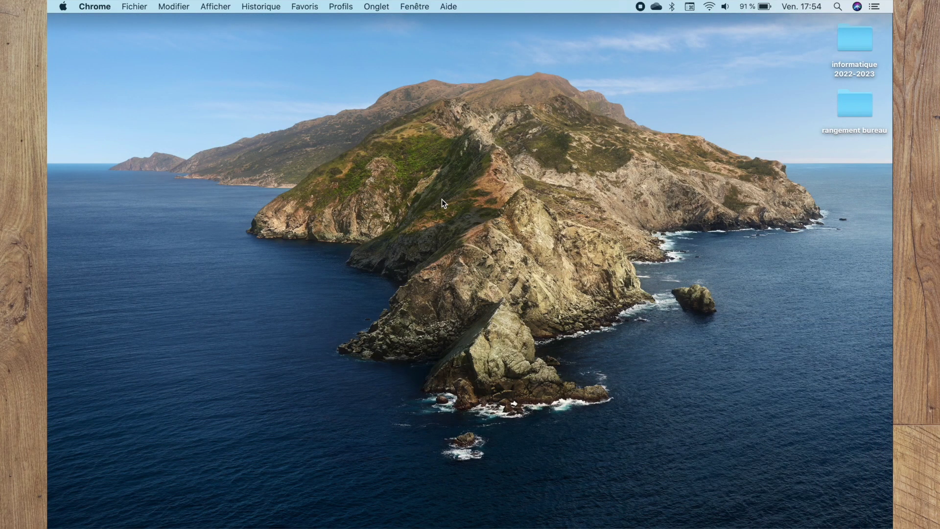
right_click(514, 133)
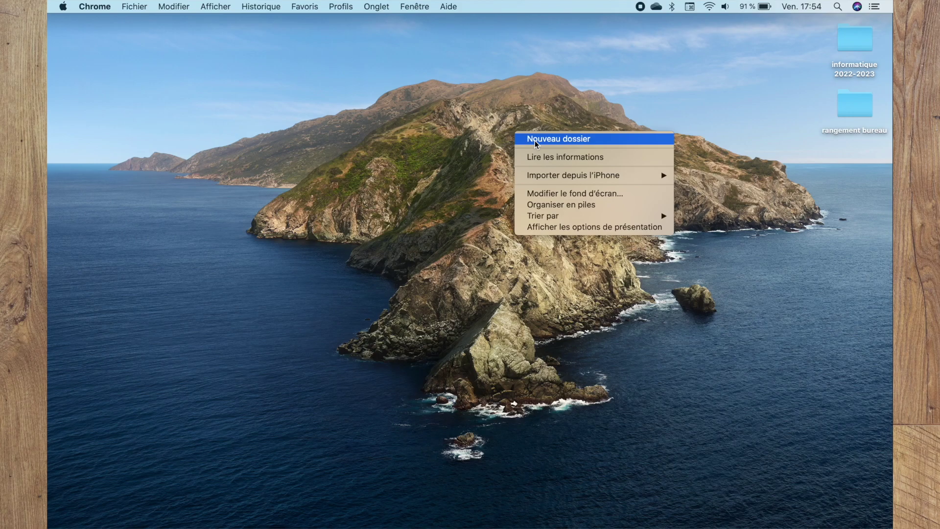
left_click(534, 139)
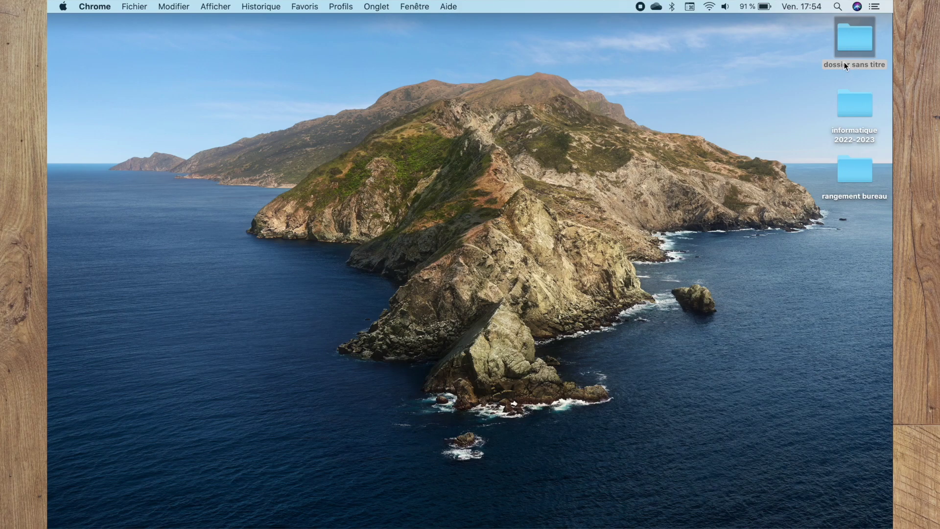
left_click(795, 65)
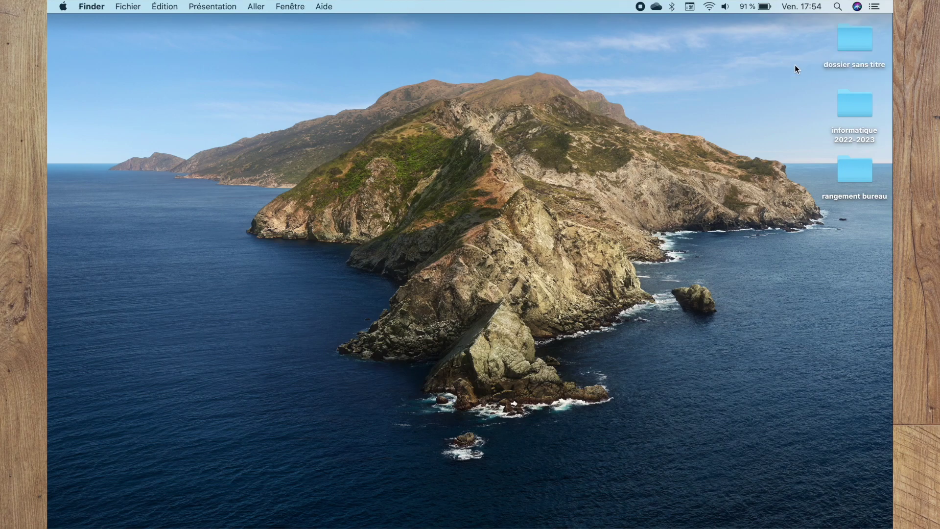
left_click(842, 65)
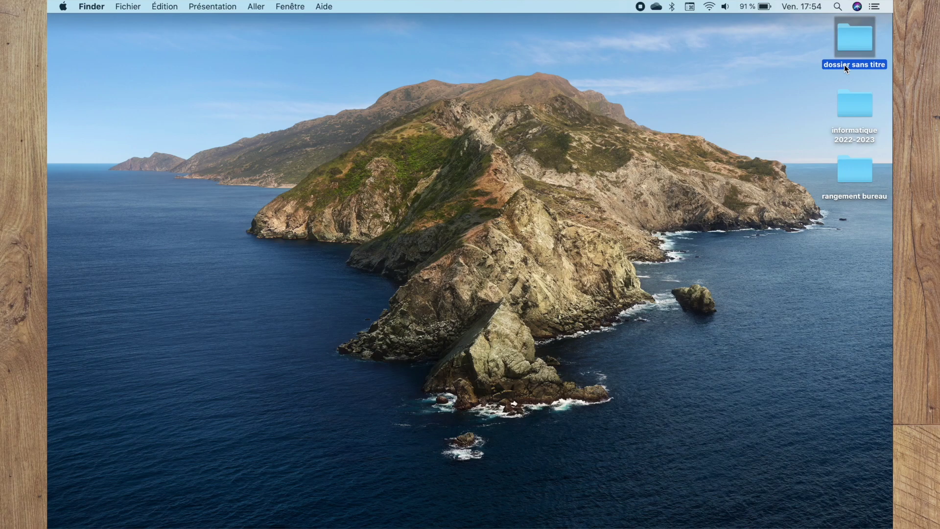
left_click(844, 64)
left_click(790, 83)
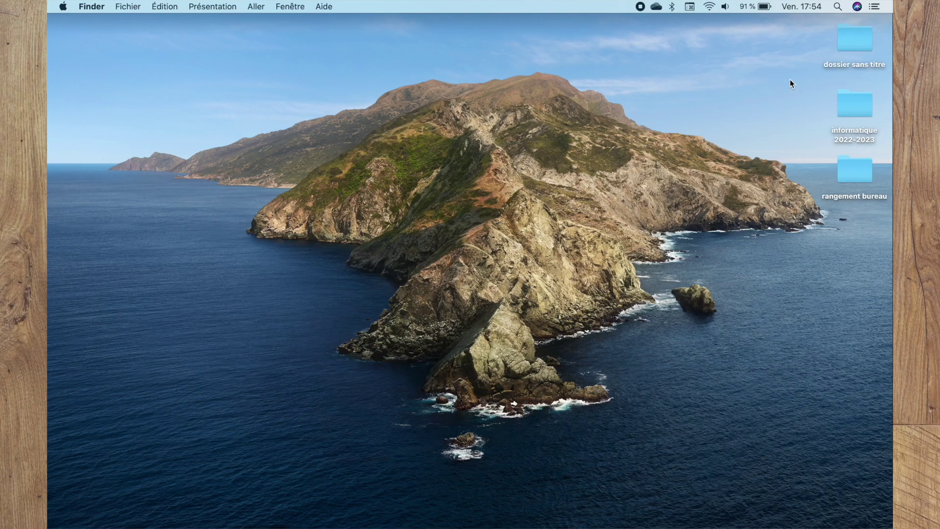
right_click(847, 42)
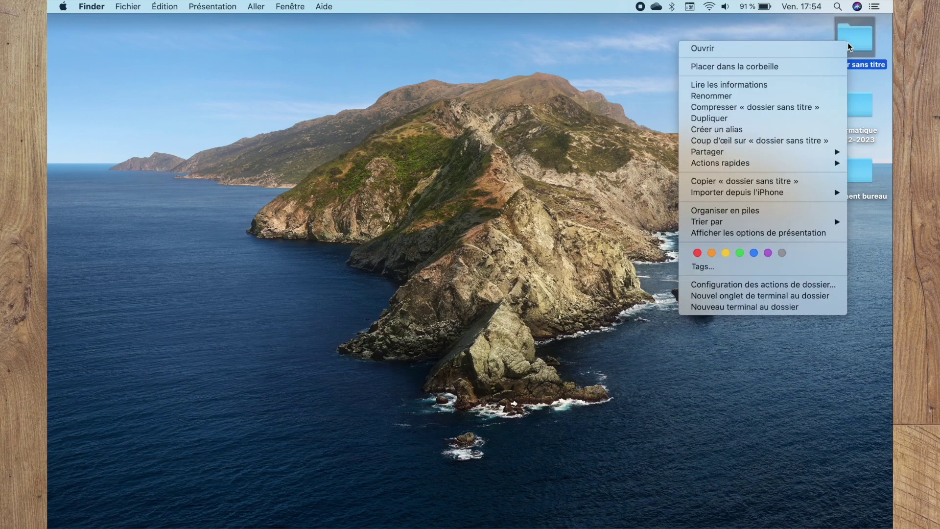
left_click(733, 98)
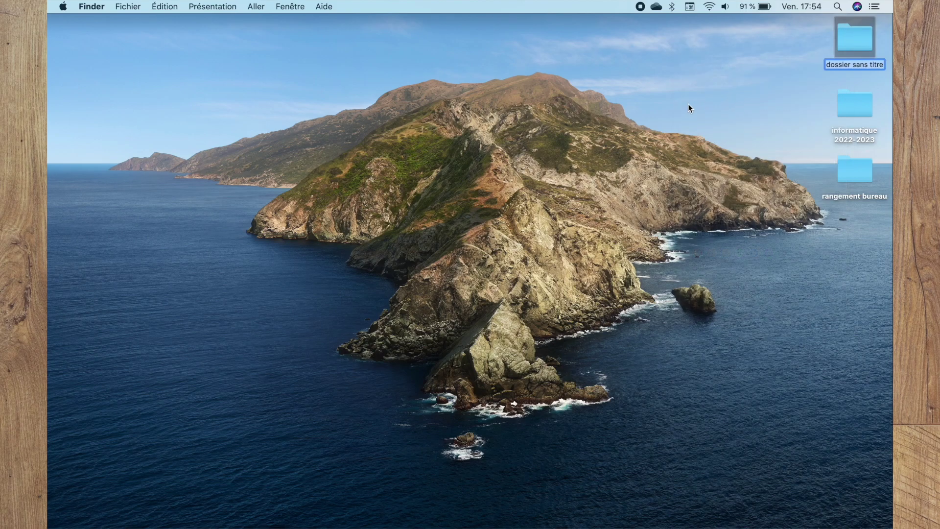
left_click(688, 104)
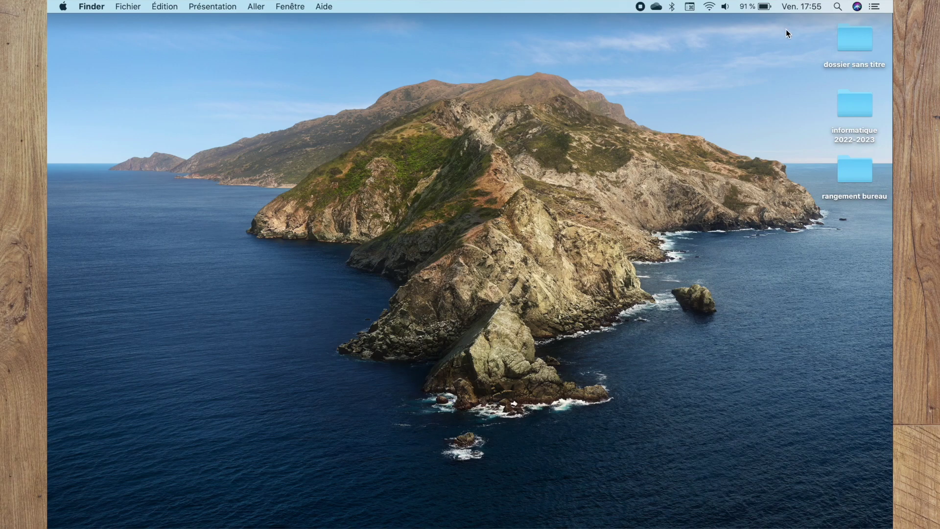
- Rename the new desktop folder "PTIC - N1 - Révision 2023" followed by the student's last name, first name and class 5A1, separated by hyphens
left_click_drag(787, 31, 856, 76)
key("Return")
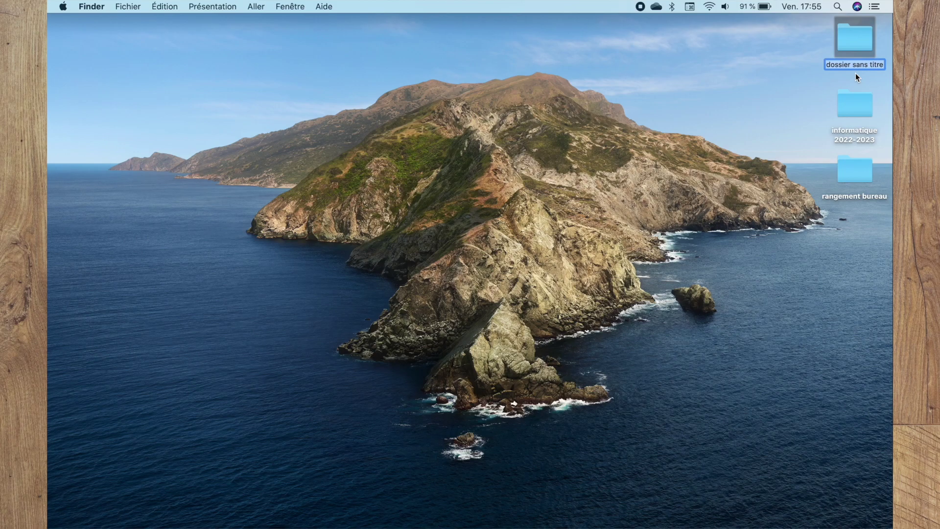
type("PT")
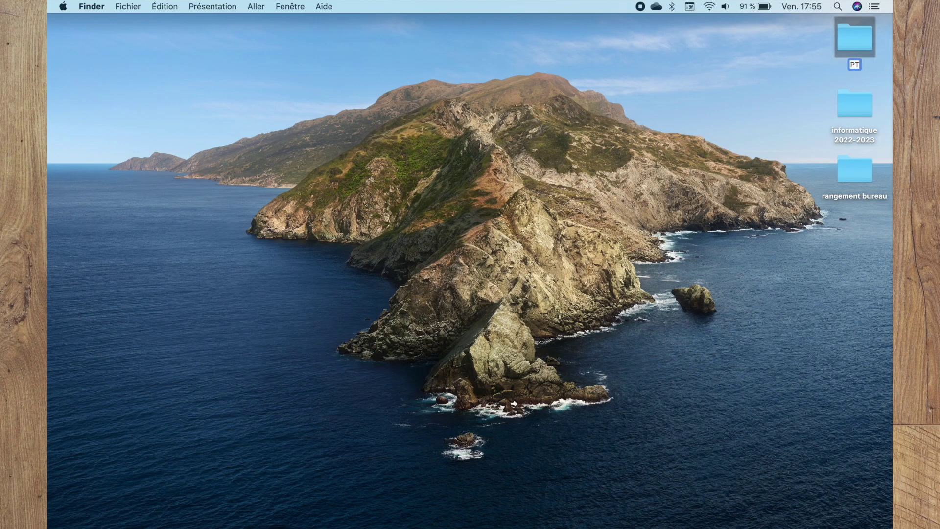
type("IC - N1 - R")
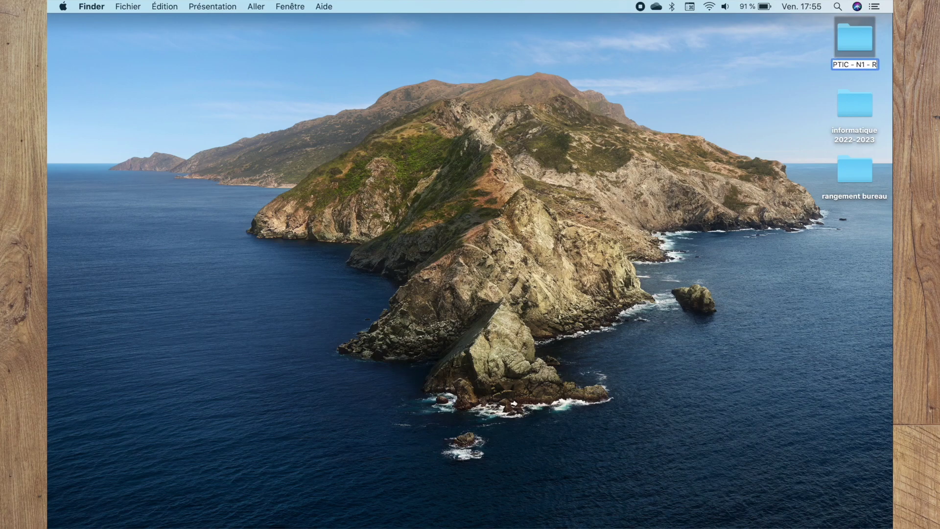
type("évision 2023")
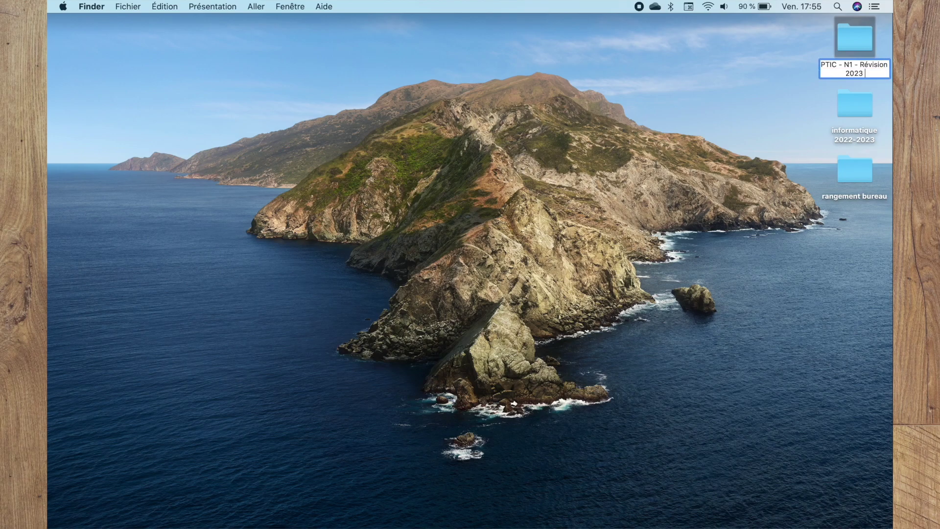
type(" - Williame - Pierre ")
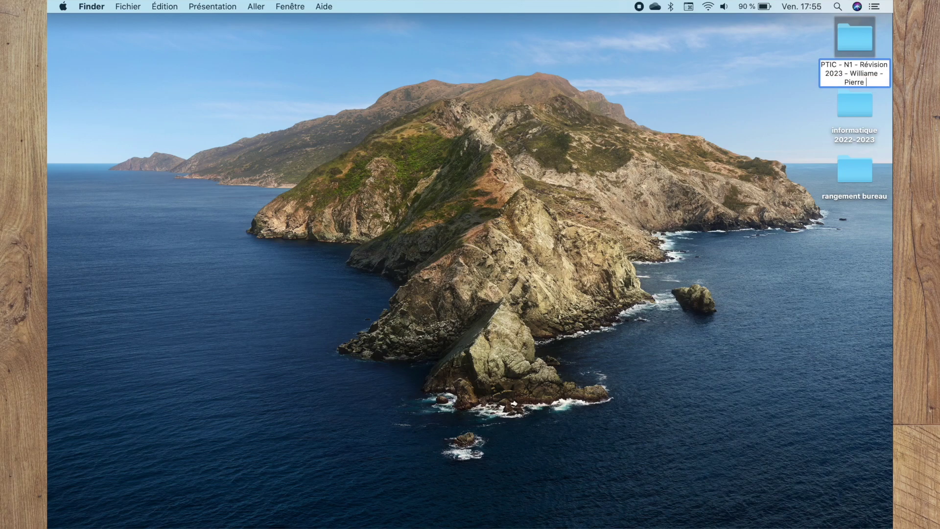
type("- 5A1")
key("Return")
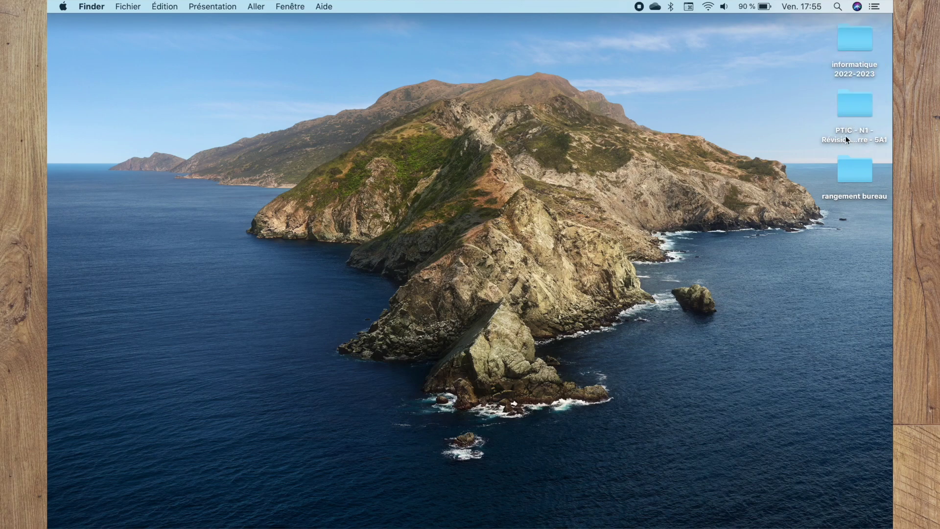
- Open the renamed folder and "informatique 2022-2023" in separate windows, enlarge the second and arrange it below the first
double_click(858, 111)
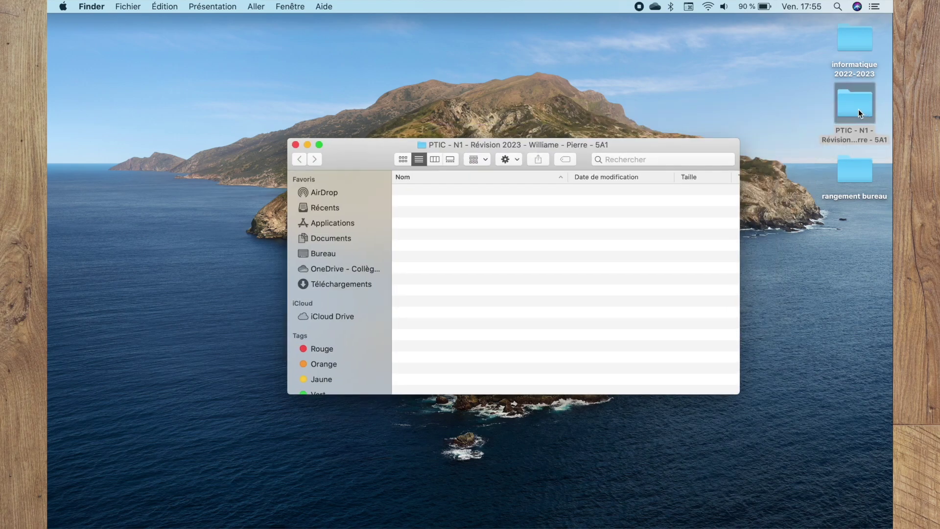
left_click_drag(371, 156, 210, 32)
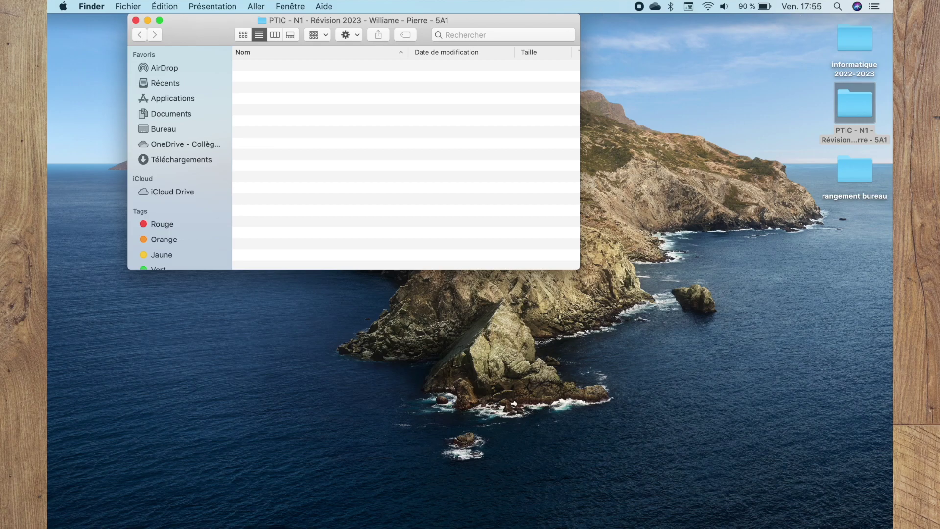
double_click(850, 41)
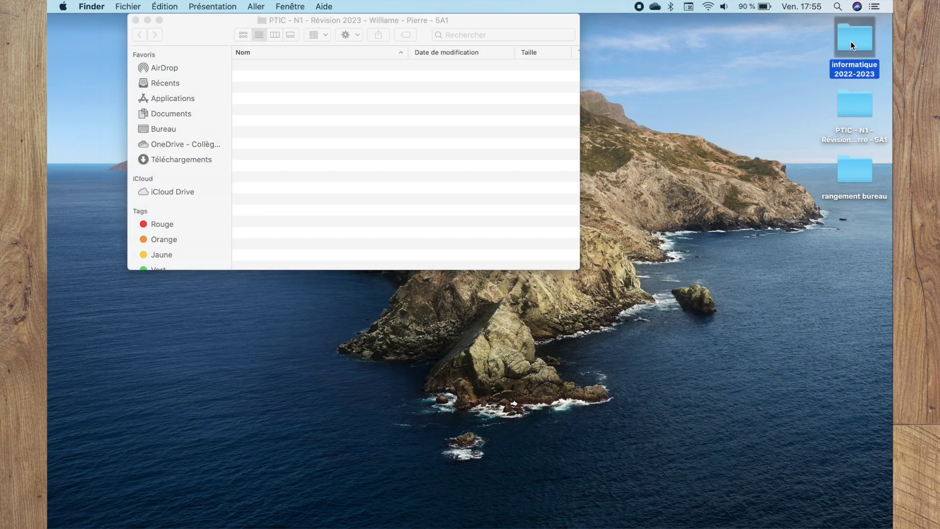
left_click_drag(166, 88, 267, 141)
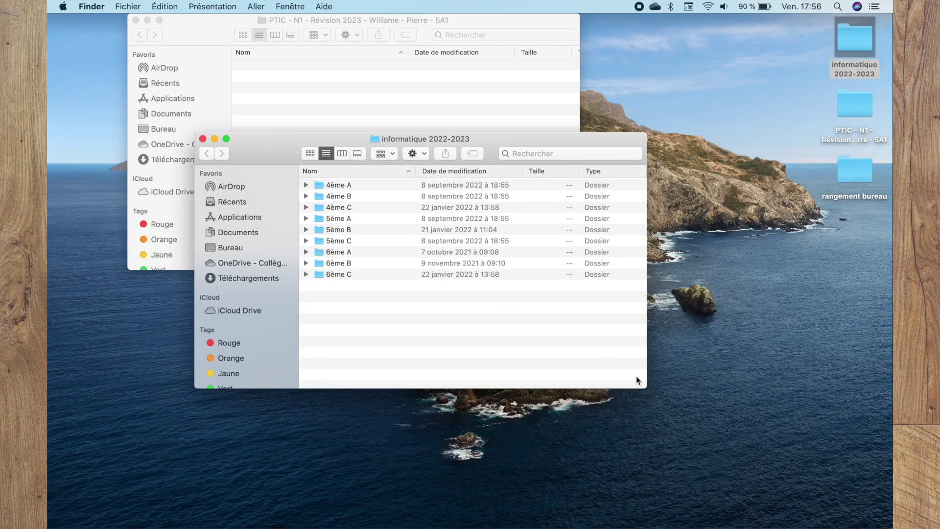
left_click_drag(646, 388, 700, 410)
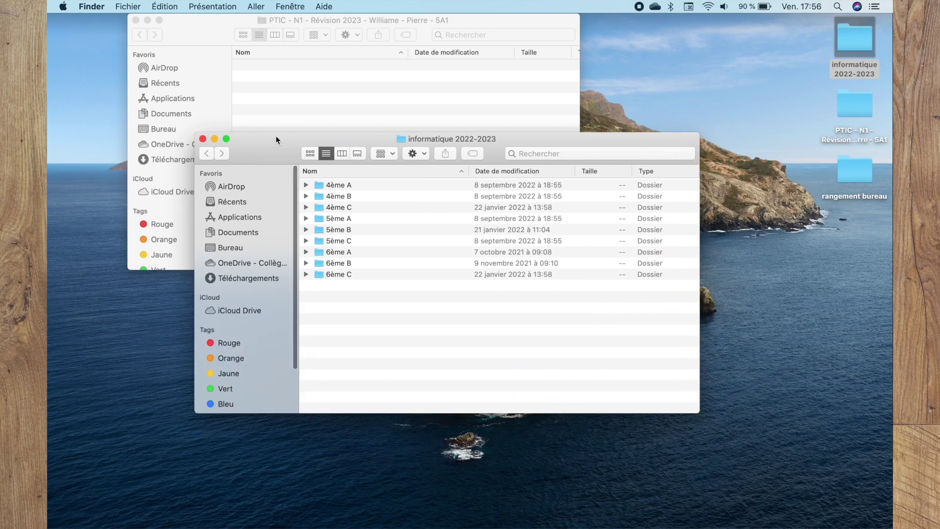
left_click_drag(280, 143, 239, 297)
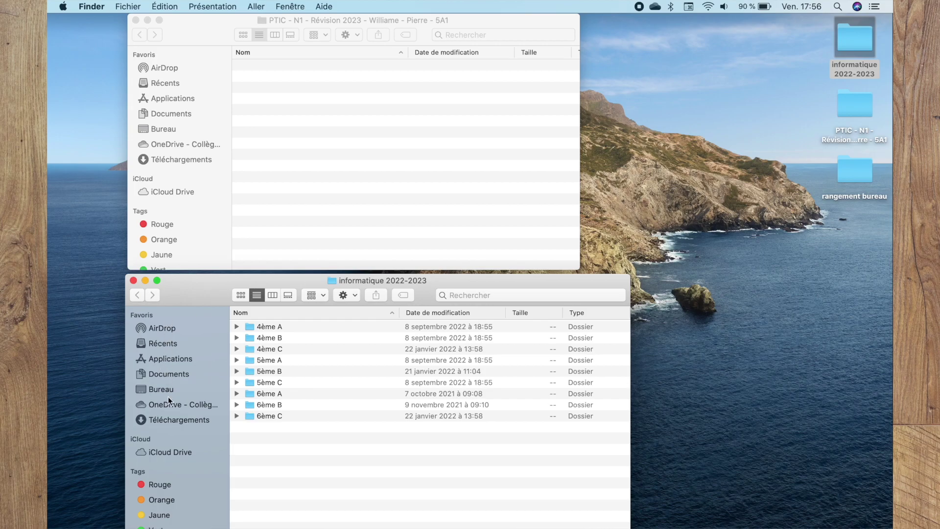
- Move the downloaded PTIC revision presentation from Téléchargements into the new PTIC folder and close the Téléchargements window
left_click(174, 421)
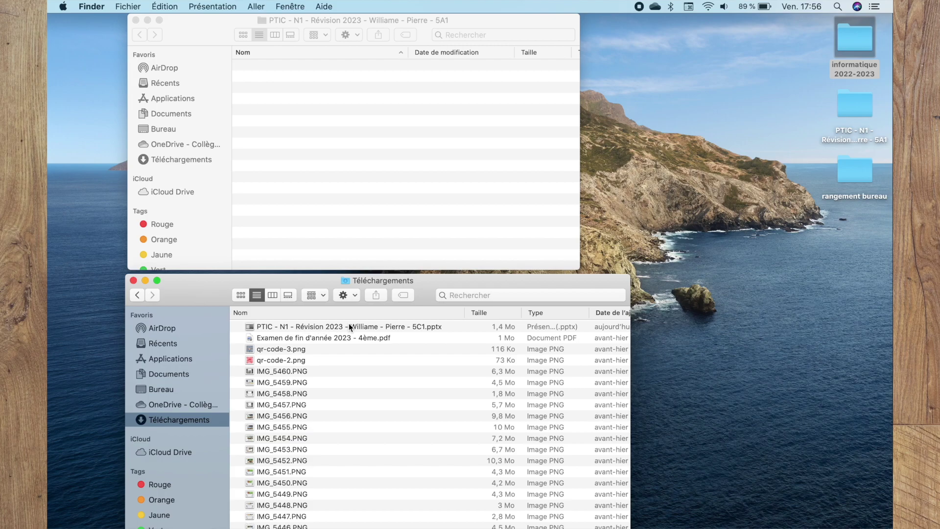
left_click(313, 325)
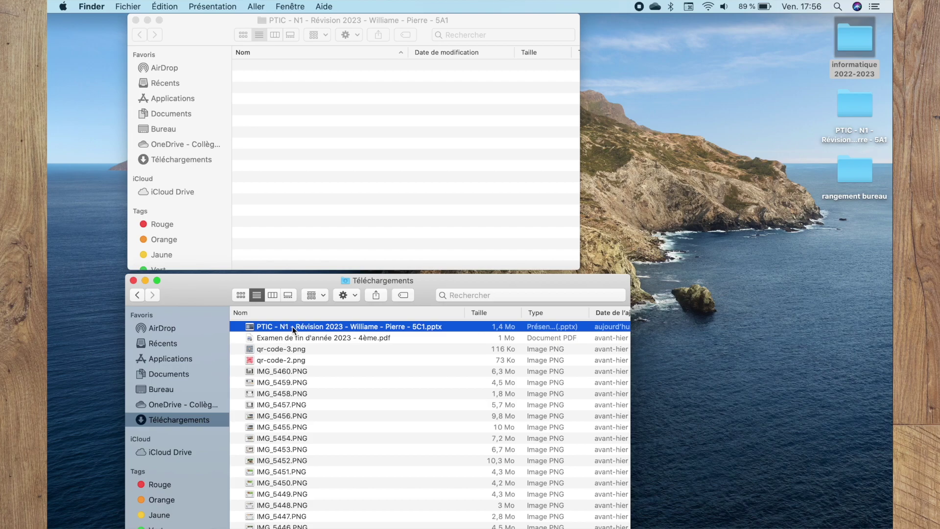
left_click(292, 326)
left_click_drag(239, 327, 315, 121)
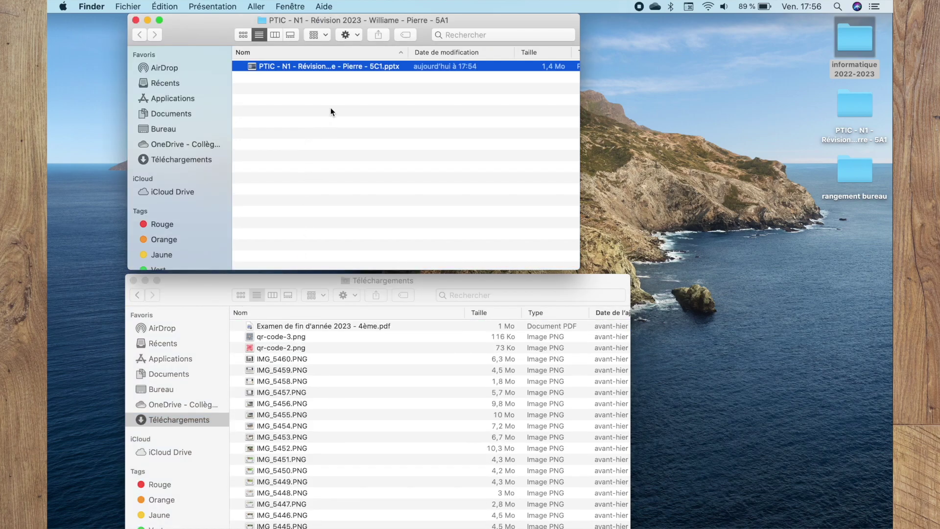
left_click(133, 281)
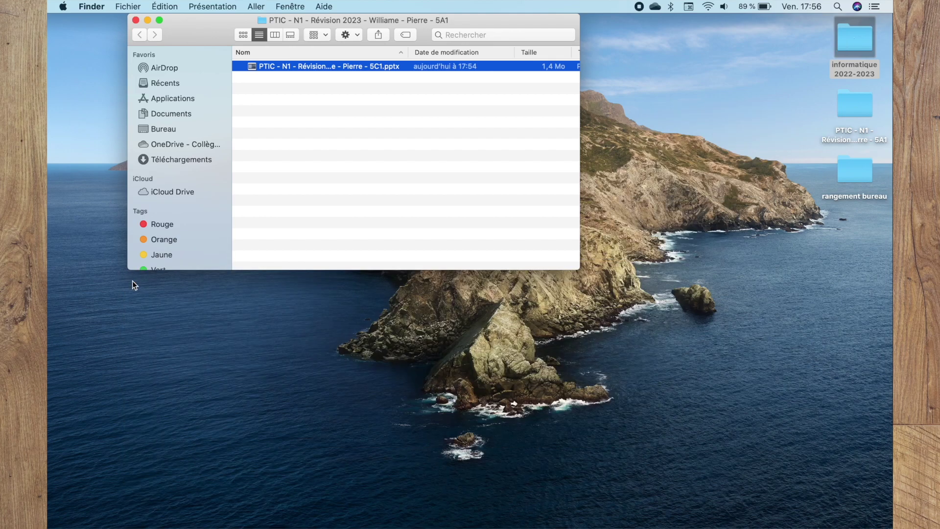
left_click_drag(216, 34, 263, 92)
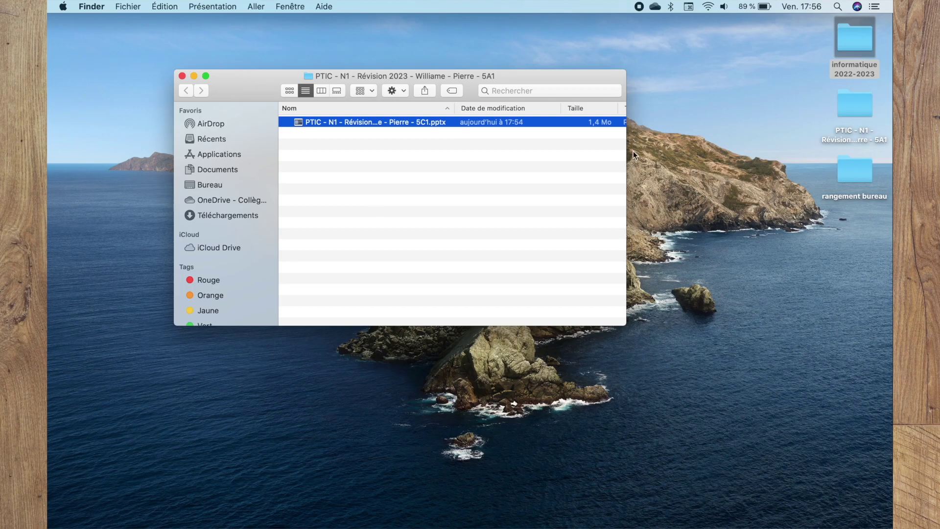
- Correct the class at the end of the PTIC desktop folder's name to 5C1 and reselect the presentation inside it
left_click(856, 132)
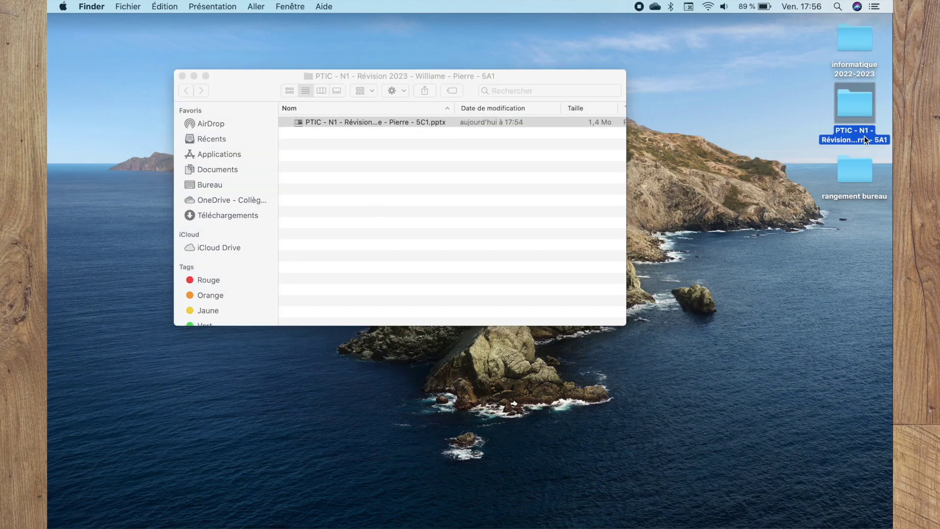
left_click(864, 136)
left_click(869, 147)
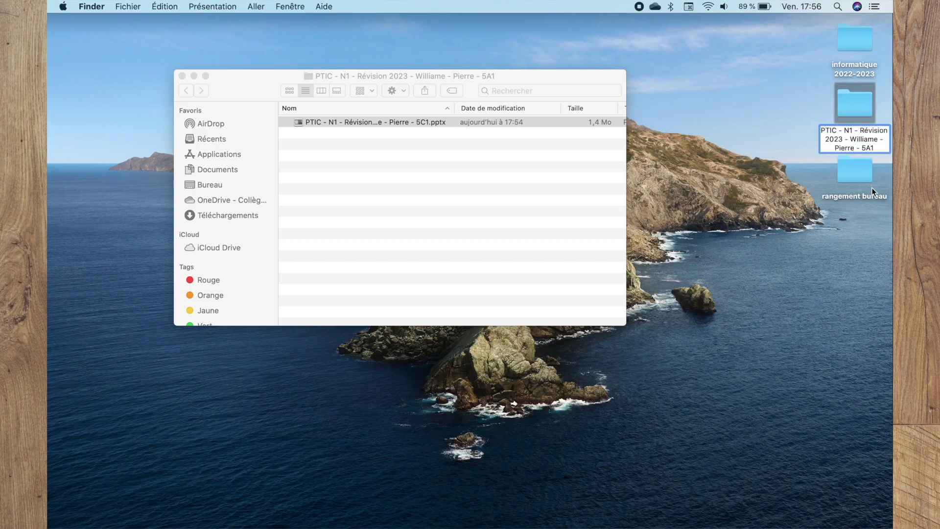
key("BackSpace")
type("C")
left_click(762, 271)
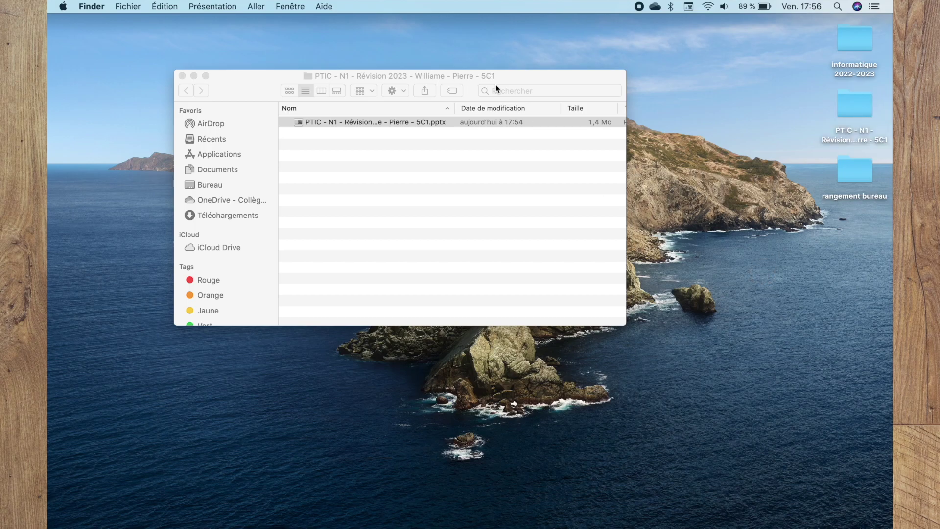
left_click(487, 122)
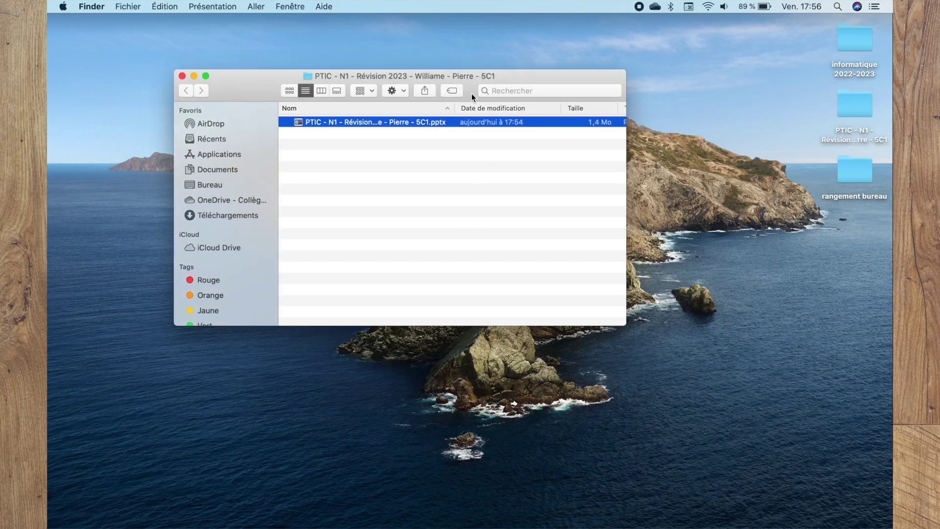